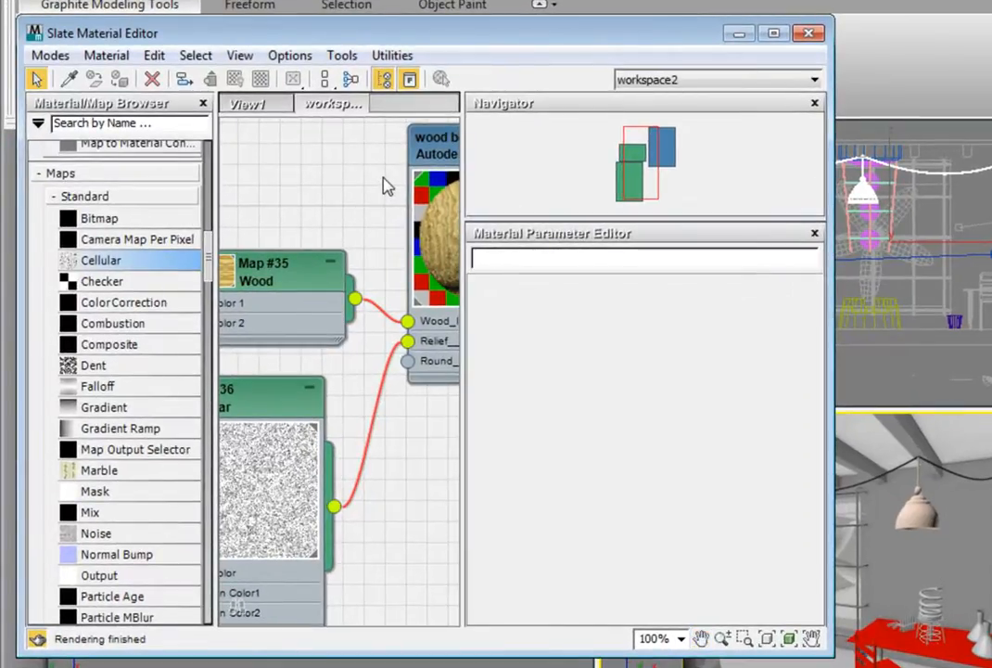
# Add a mental ray Arch & Design material node to workspace2 above the wood beam material and open its parameters
pyautogui.moveTo(387, 147); pyautogui.dragTo(255, 556, button='middle')
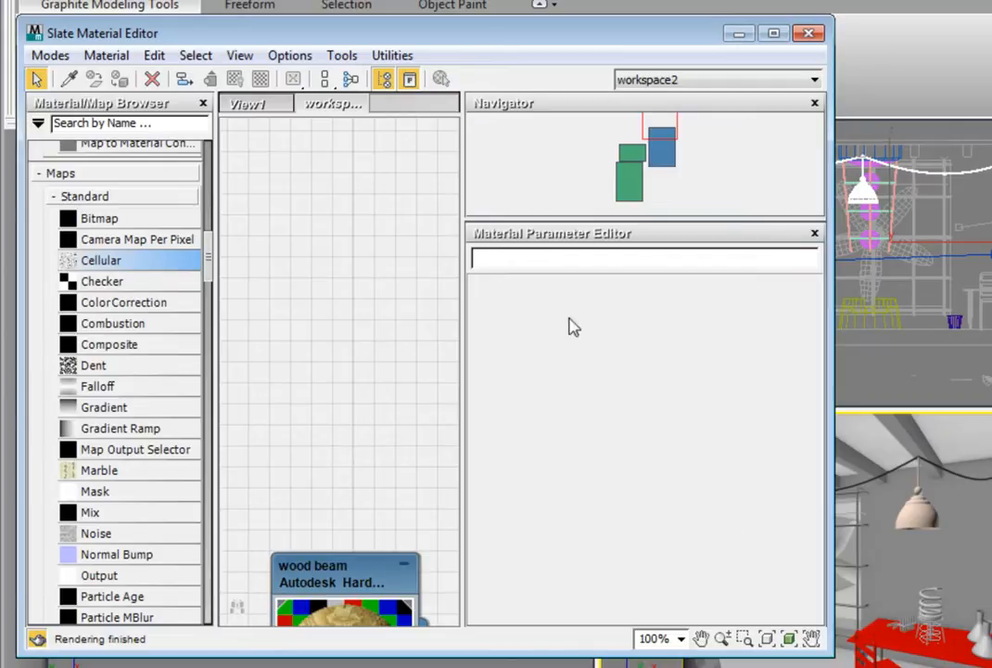
pyautogui.moveTo(209, 265); pyautogui.dragTo(211, 193)
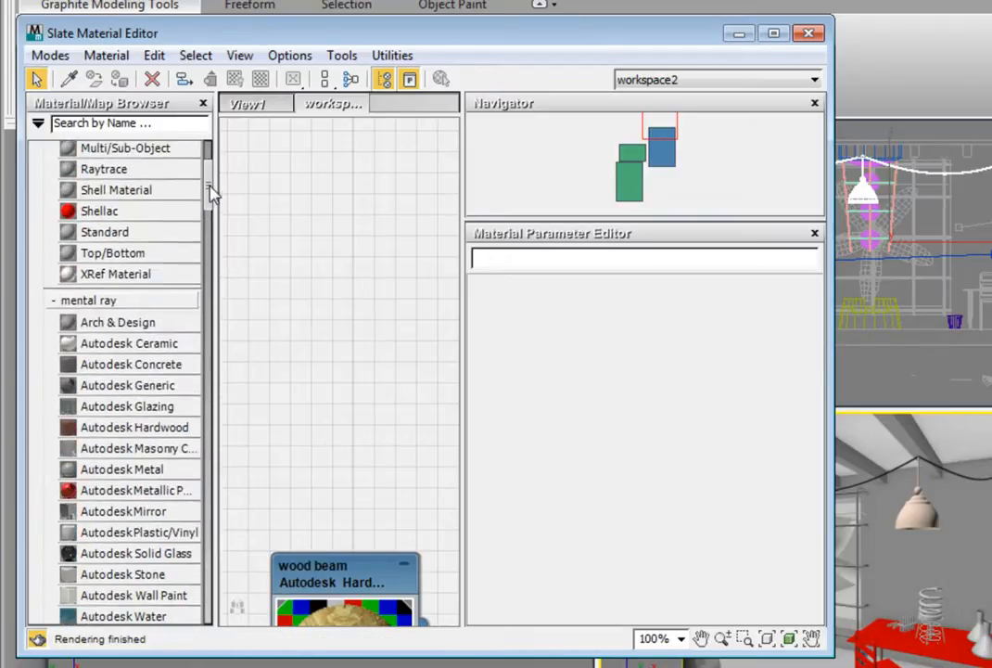
pyautogui.click(67, 326)
pyautogui.moveTo(68, 327); pyautogui.dragTo(302, 165)
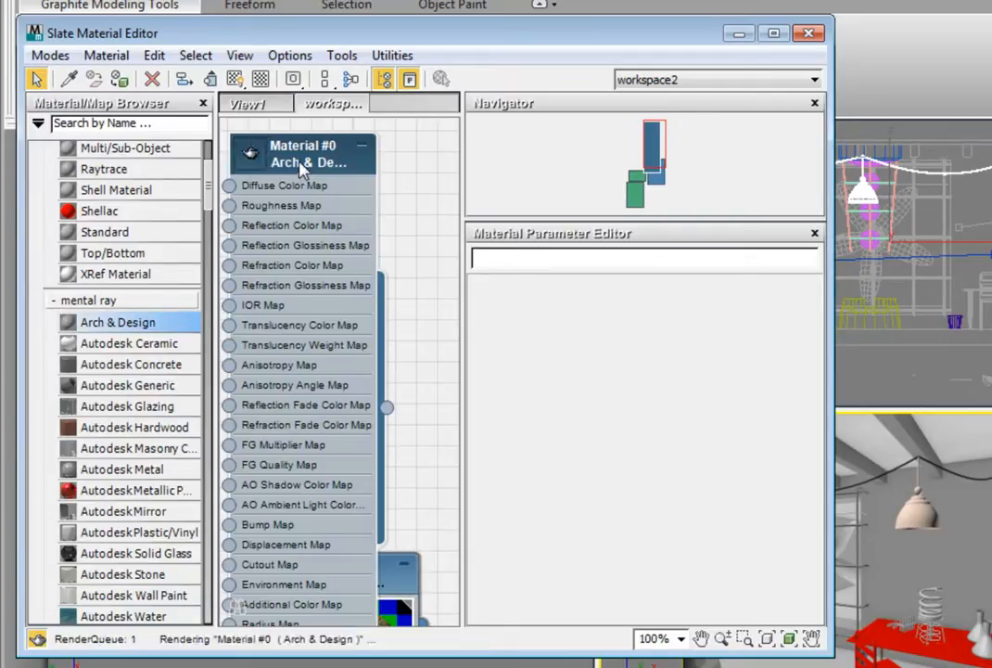
pyautogui.moveTo(399, 255); pyautogui.dragTo(389, 424, button='middle')
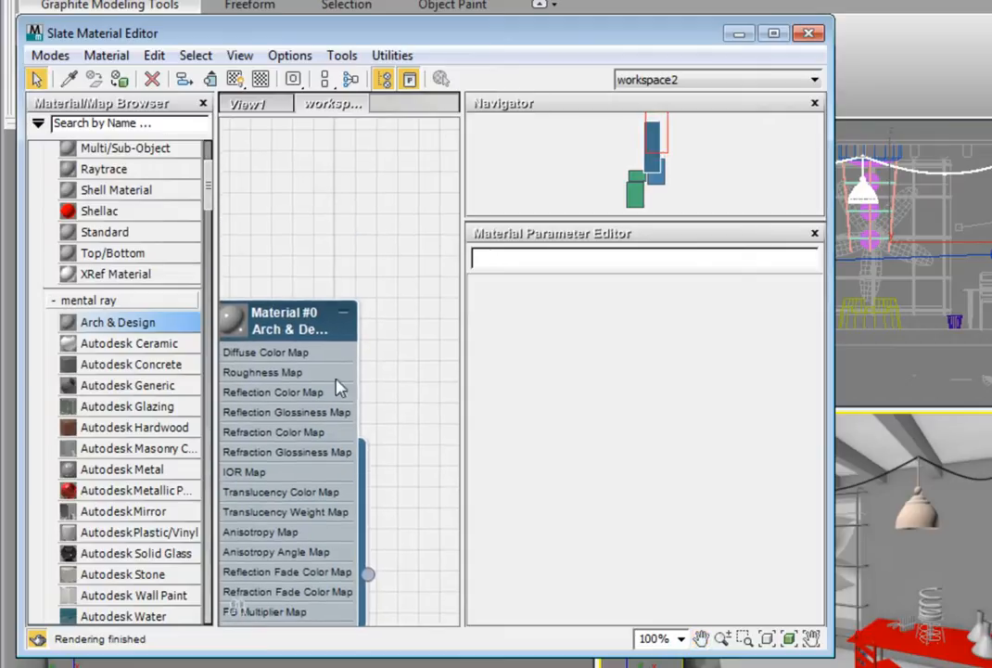
pyautogui.moveTo(273, 312); pyautogui.dragTo(317, 166)
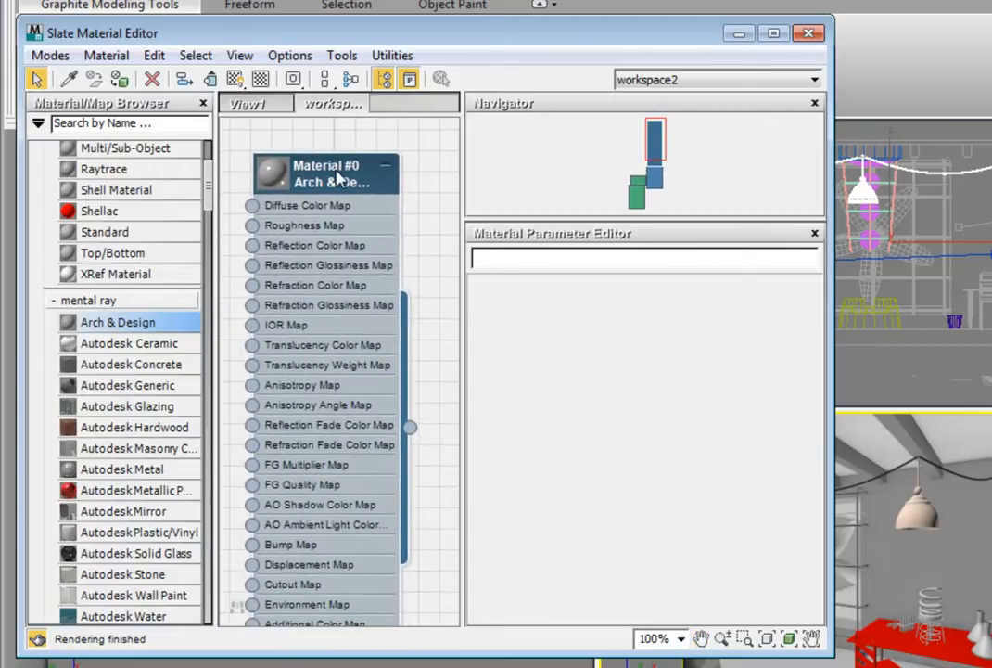
pyautogui.doubleClick(334, 175)
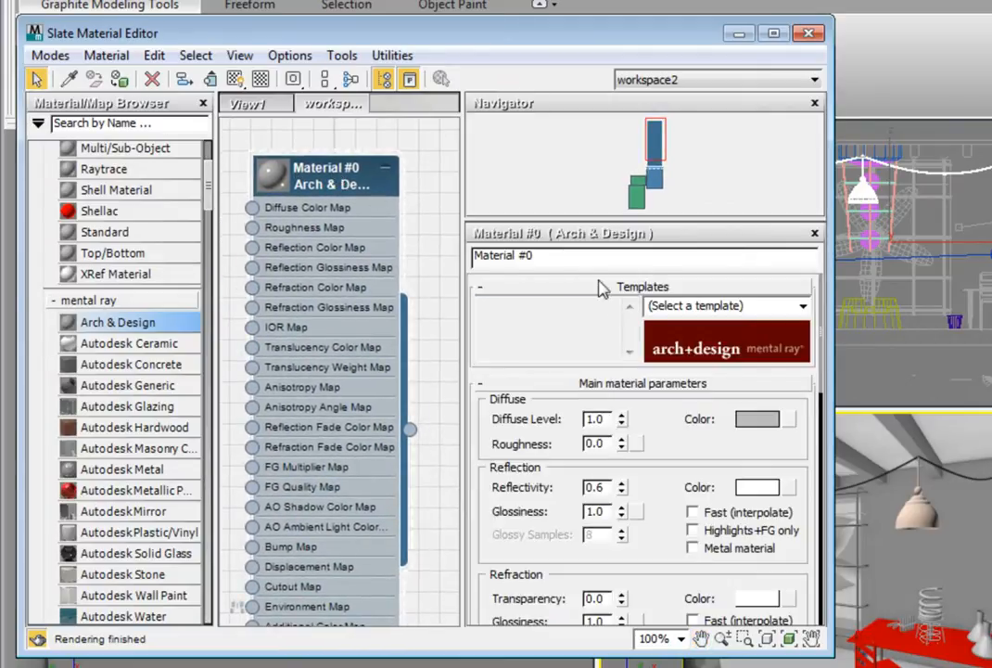
# Enlarge the preview thumbnail of the new Arch & Design material node
pyautogui.moveTo(541, 255); pyautogui.dragTo(451, 265)
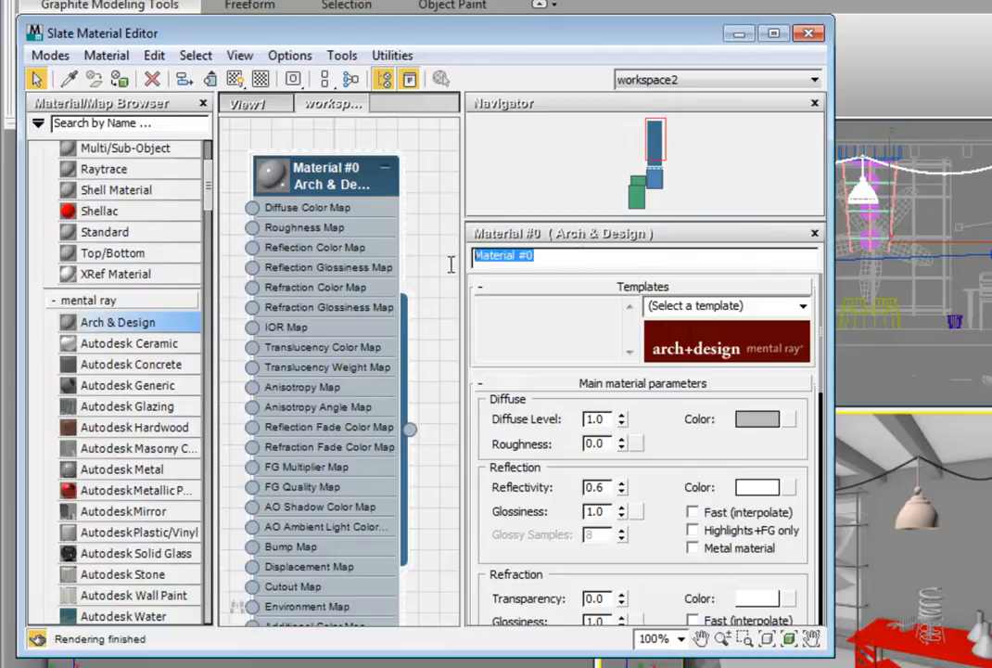
pyautogui.doubleClick(263, 172)
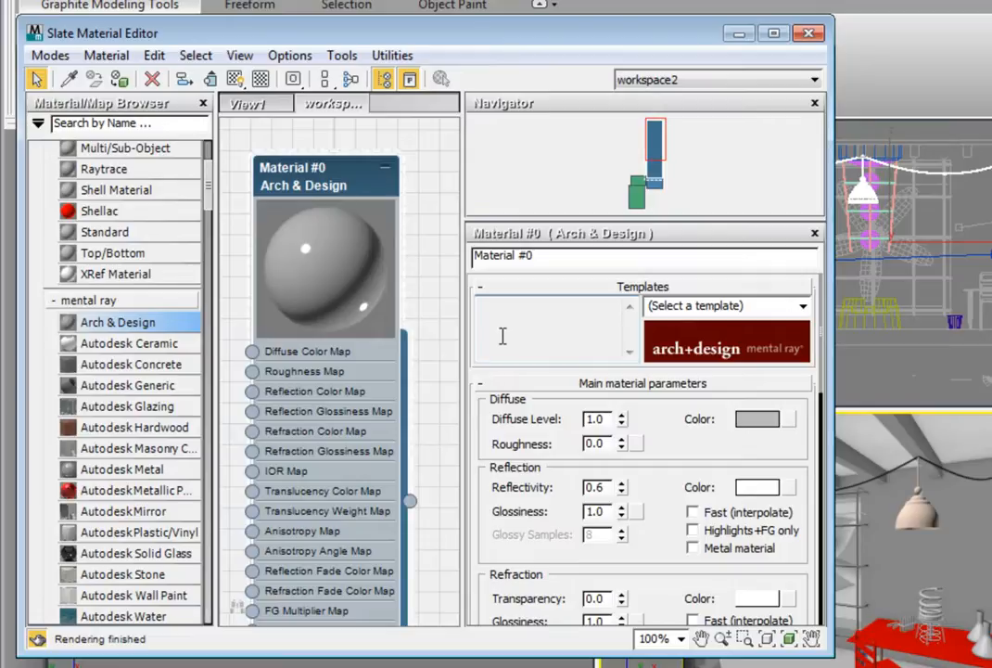
pyautogui.moveTo(428, 434)
pyautogui.mouseDown(button='middle')
pyautogui.moveTo(429, 153)
pyautogui.moveTo(428, 429)
pyautogui.mouseUp(button='middle')
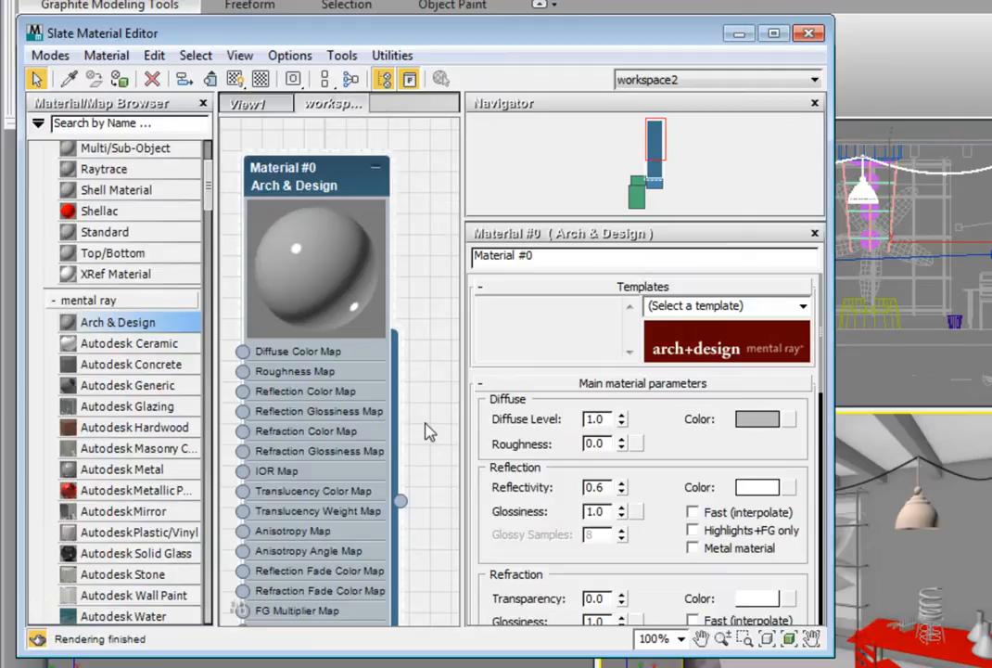
# Lay out all nodes in the workspace and show the checkered background in the Arch & Design material's preview
pyautogui.click(325, 82)
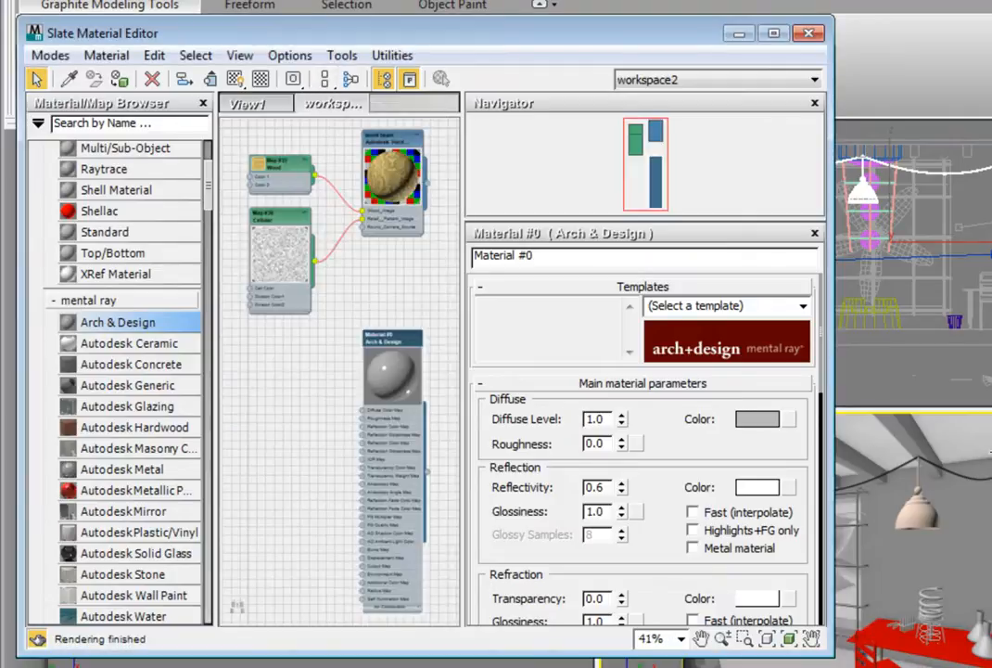
pyautogui.click(257, 81)
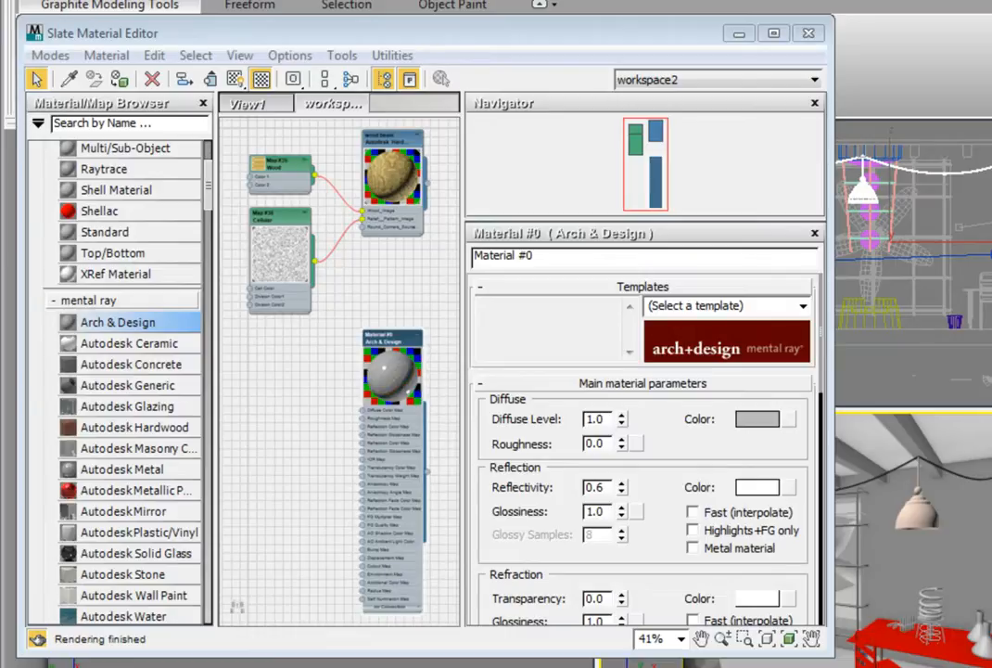
# Rename the Arch & Design material to glass_green
pyautogui.click(565, 257)
pyautogui.write('glass_green')
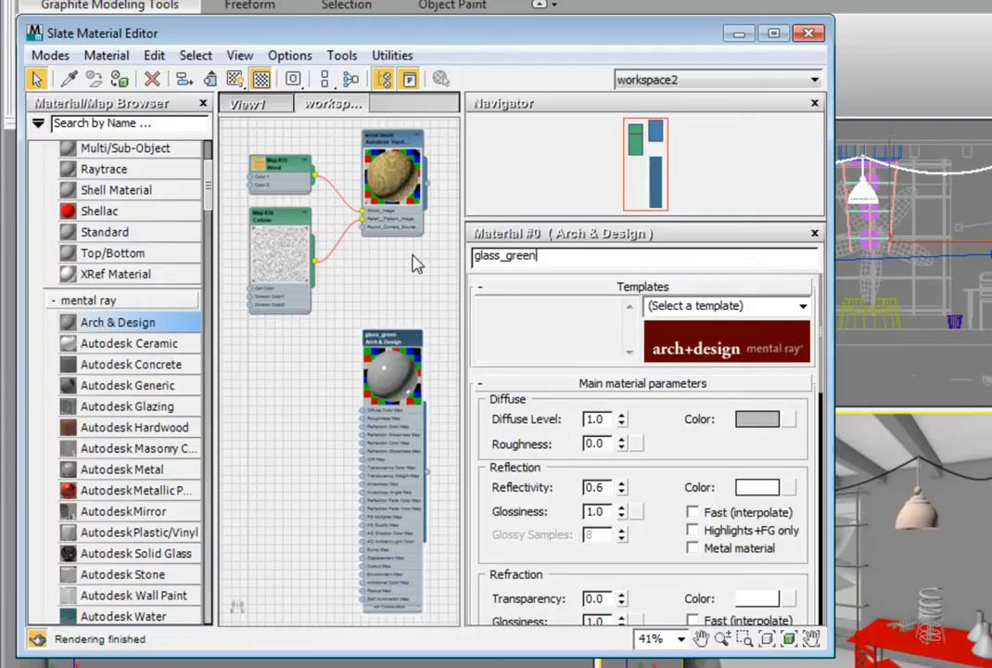
pyautogui.press('Return')
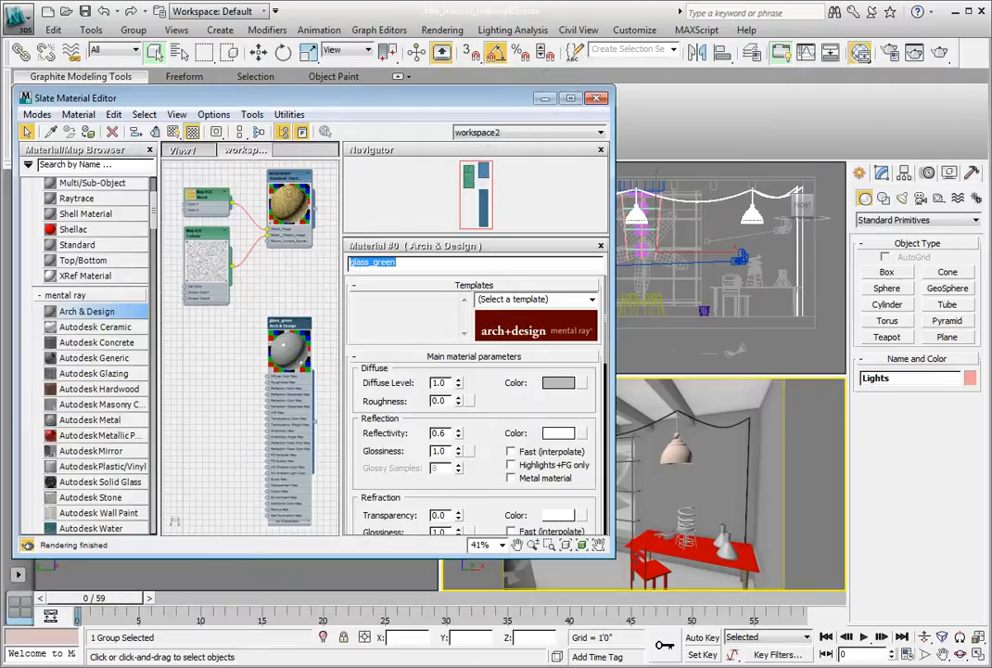
# Select the scene objects in the glassware named selection set
pyautogui.click(666, 49)
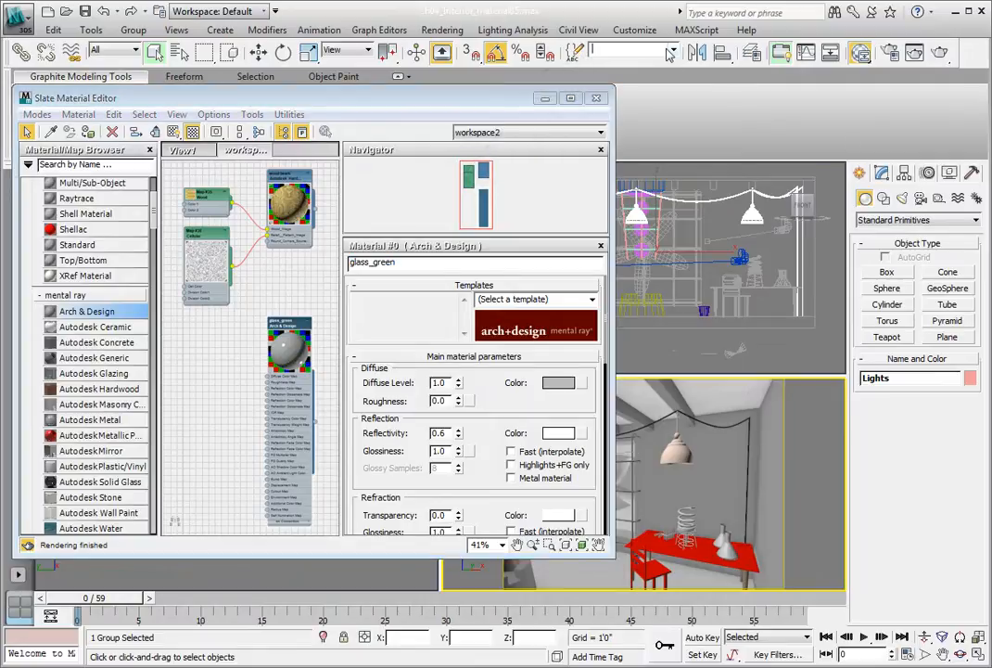
pyautogui.click(673, 52)
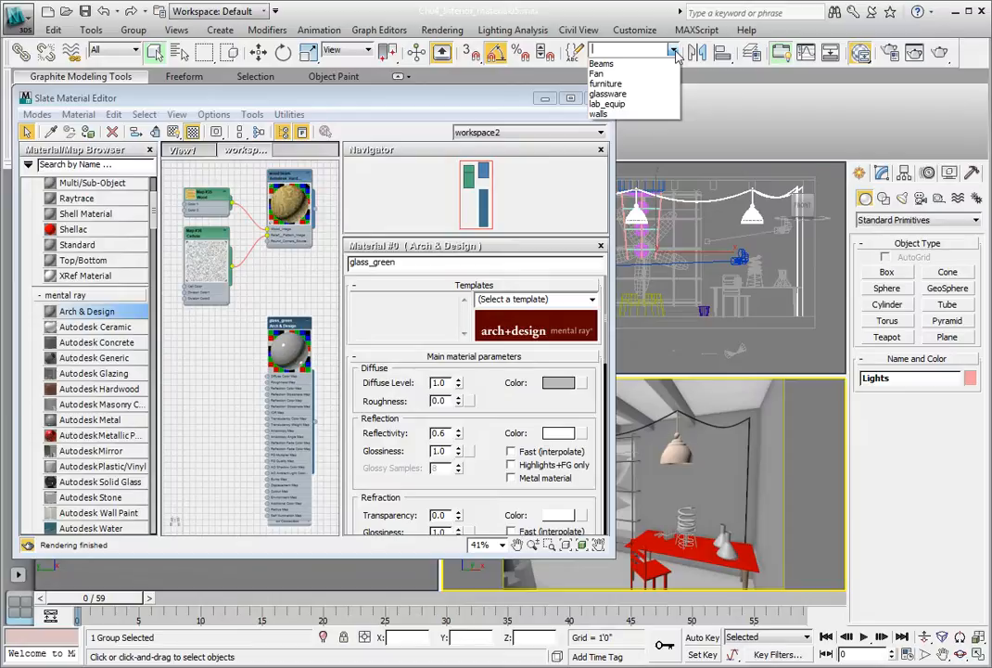
pyautogui.click(652, 96)
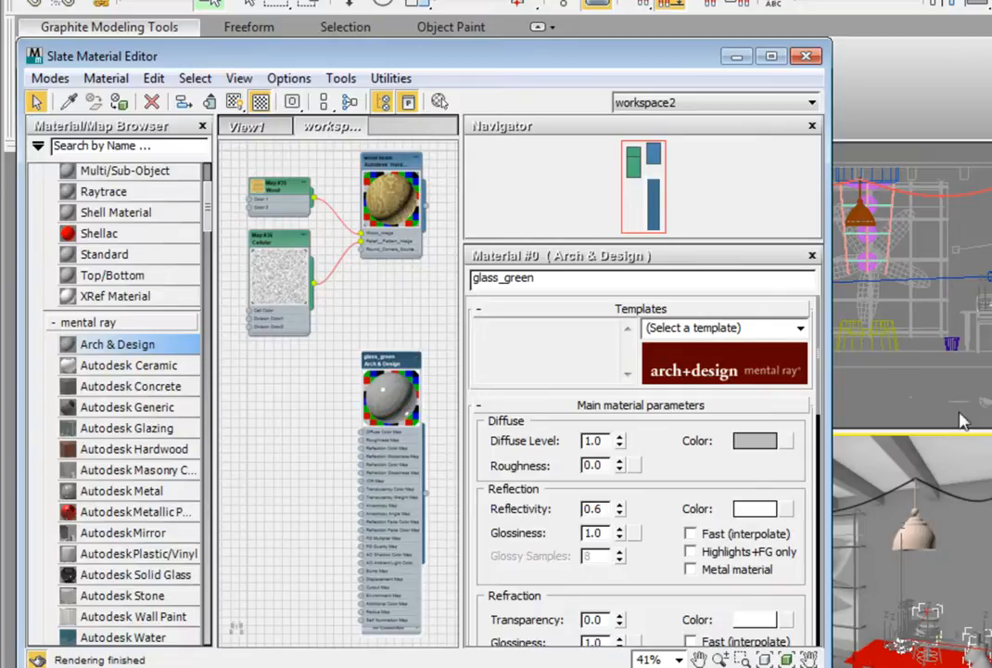
# Apply the Glass (Thin Geometry) template to the glass_green material
pyautogui.click(798, 333)
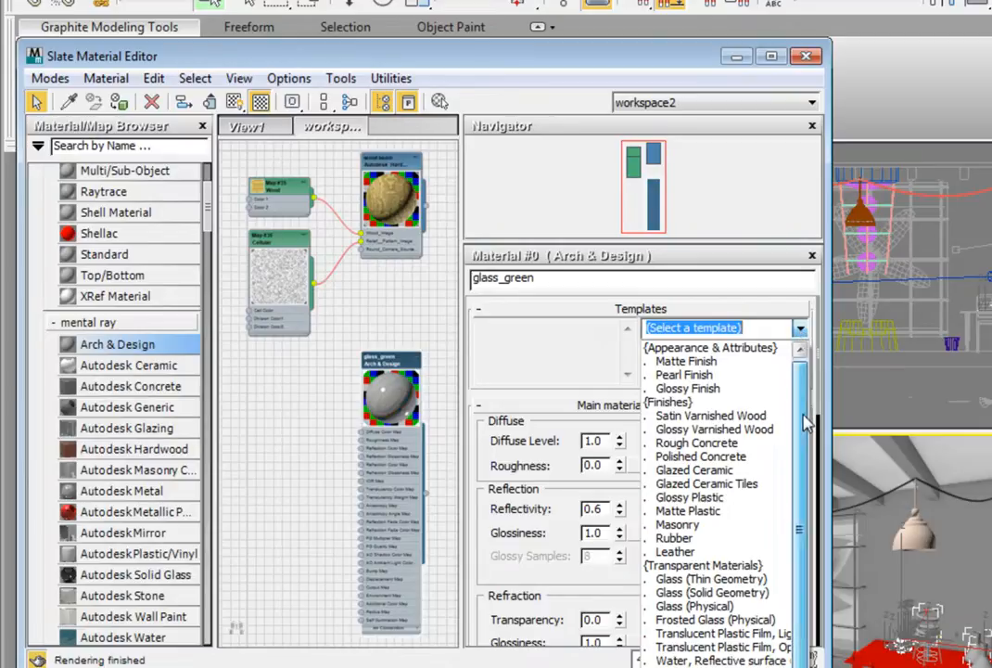
pyautogui.scroll(-1, 803, 455)
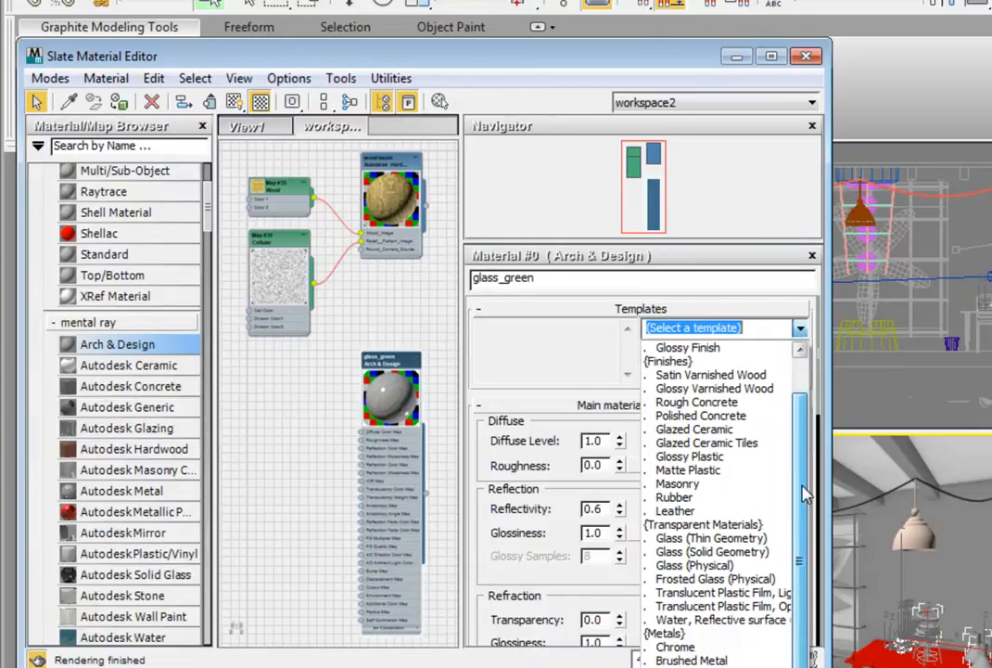
pyautogui.click(751, 539)
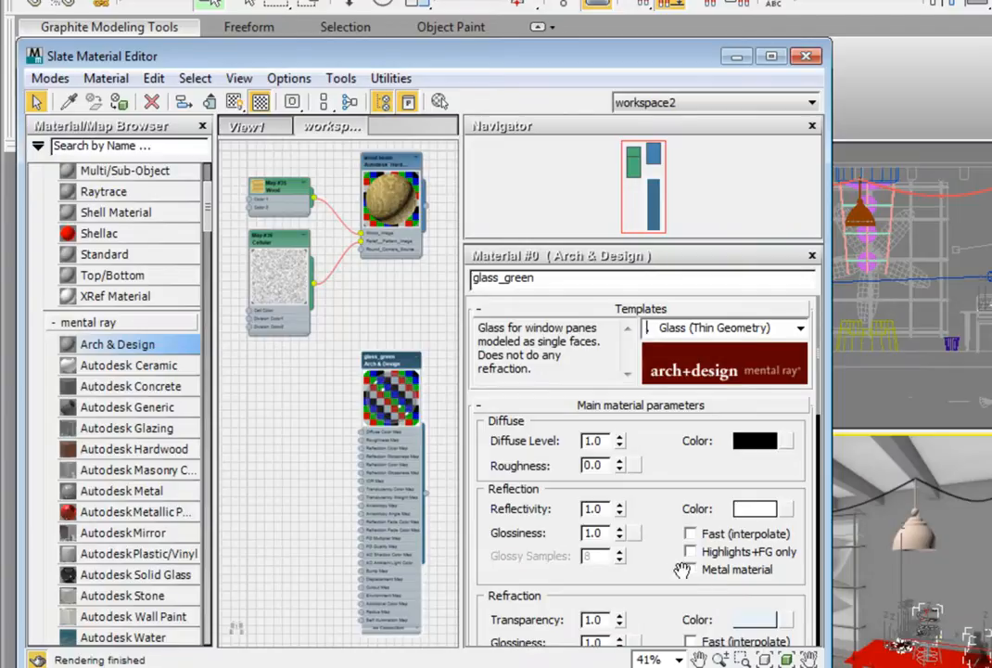
pyautogui.moveTo(660, 547); pyautogui.dragTo(657, 621)
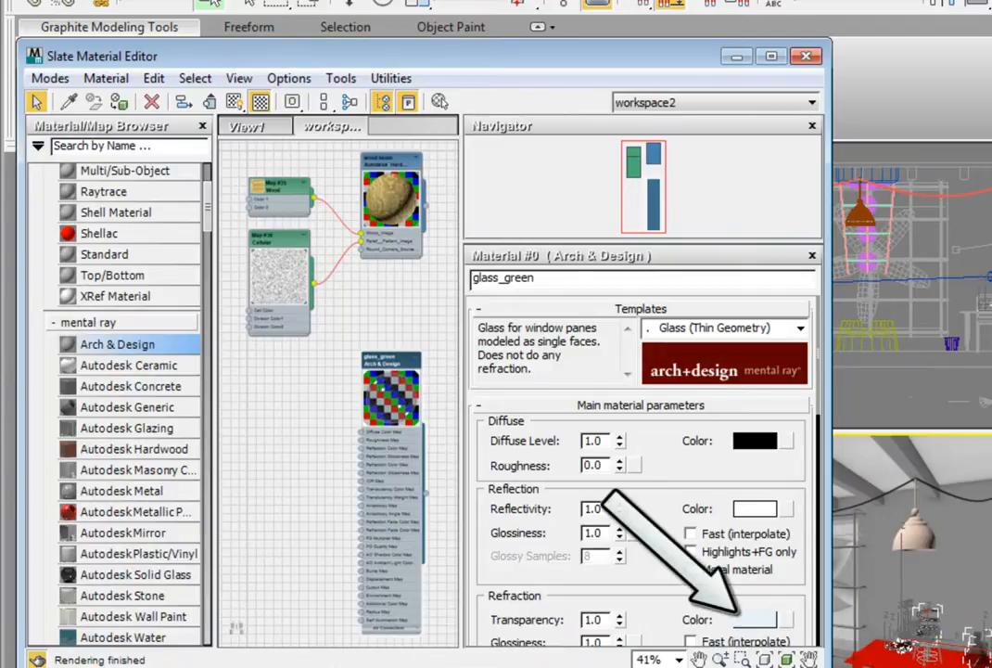
# Open a separate preview window for the glass_green material and place it beside the Slate Material Editor
pyautogui.rightClick(405, 593)
pyautogui.click(483, 101)
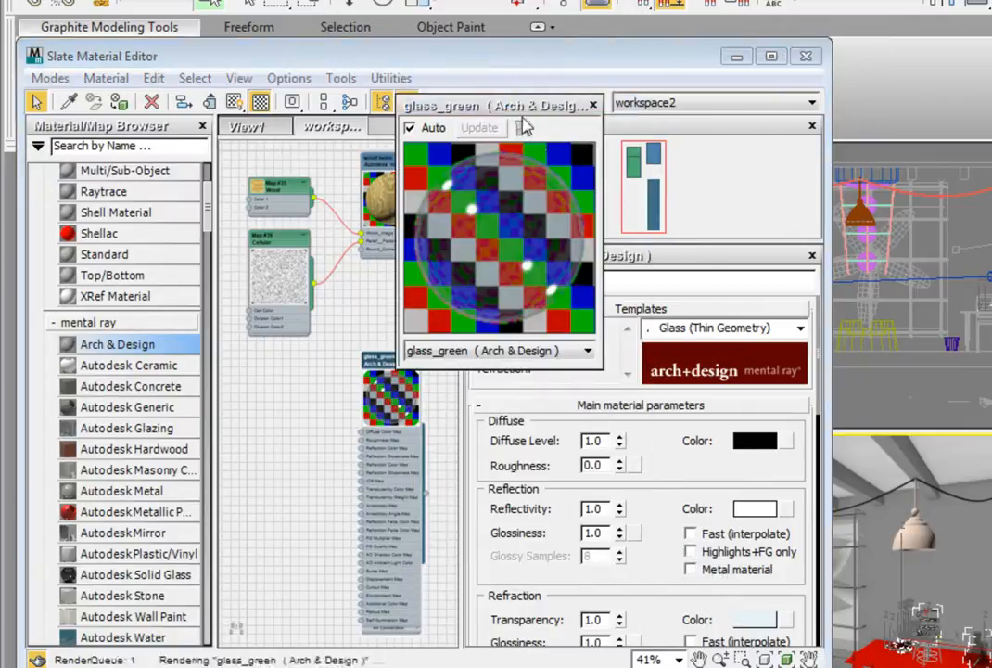
pyautogui.moveTo(497, 104); pyautogui.dragTo(938, 44)
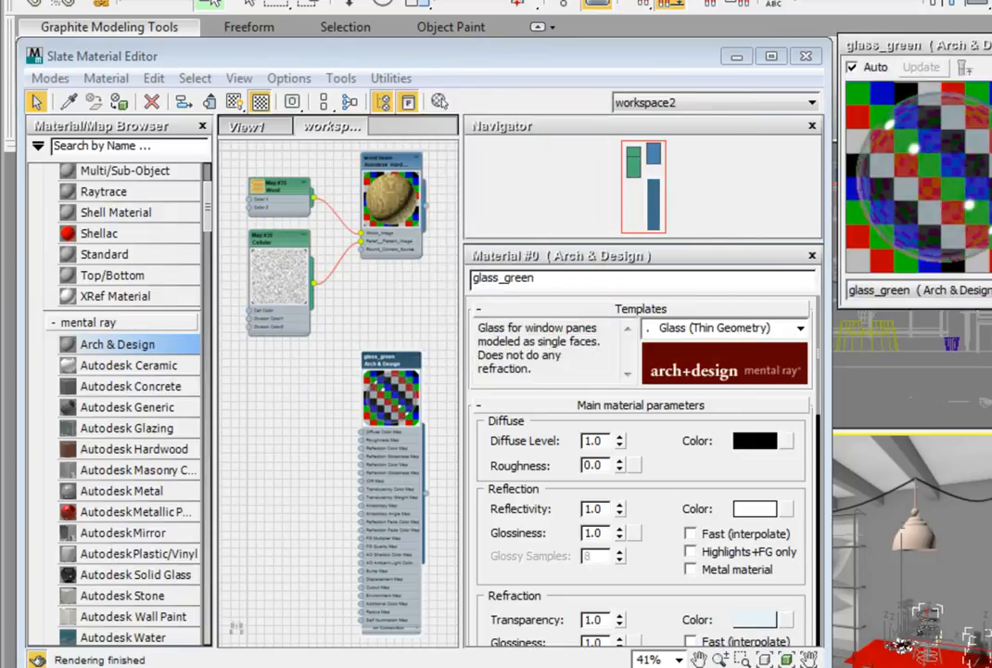
# Set the glass_green refraction color to a green with hue 0.353 and saturation 0.777
pyautogui.click(760, 621)
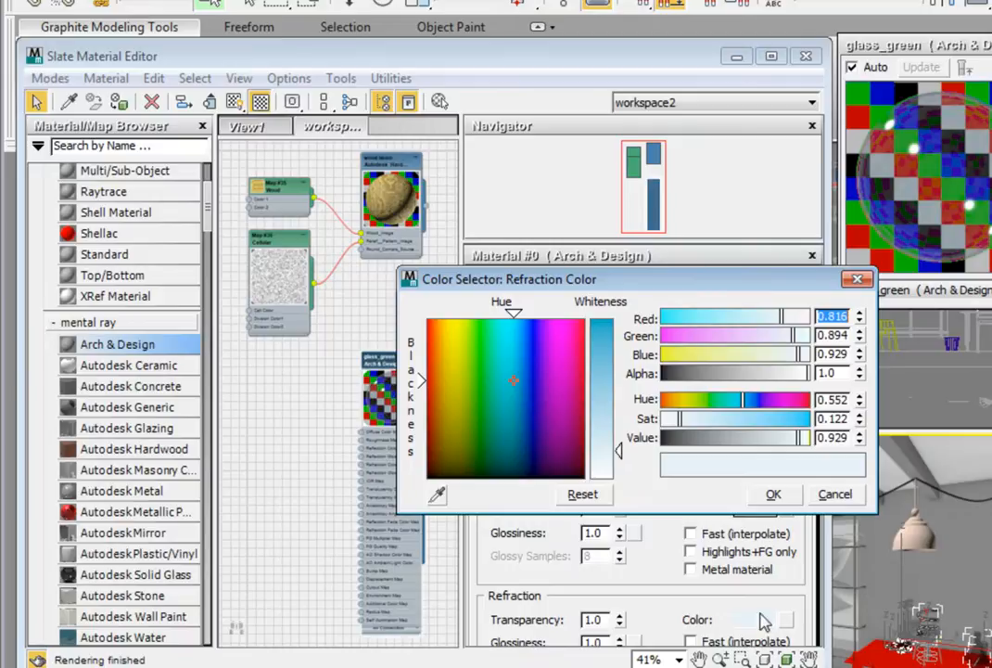
pyautogui.moveTo(743, 403); pyautogui.dragTo(779, 421)
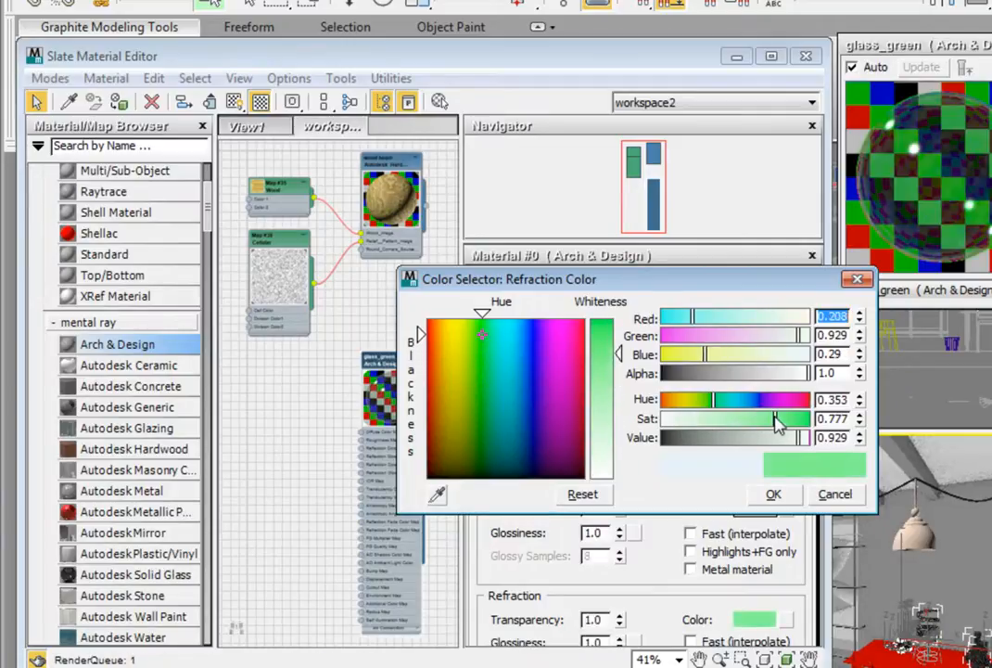
pyautogui.click(773, 494)
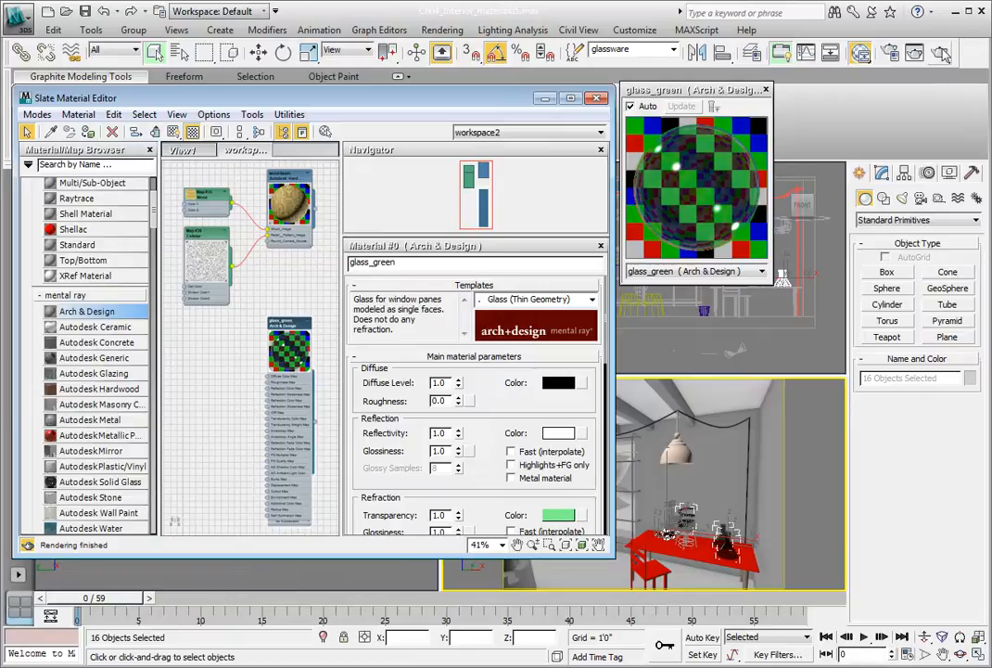
# Render the Camera02 view, continuing without the missing map file, check the green glassware, and close the rendered image
pyautogui.click(939, 53)
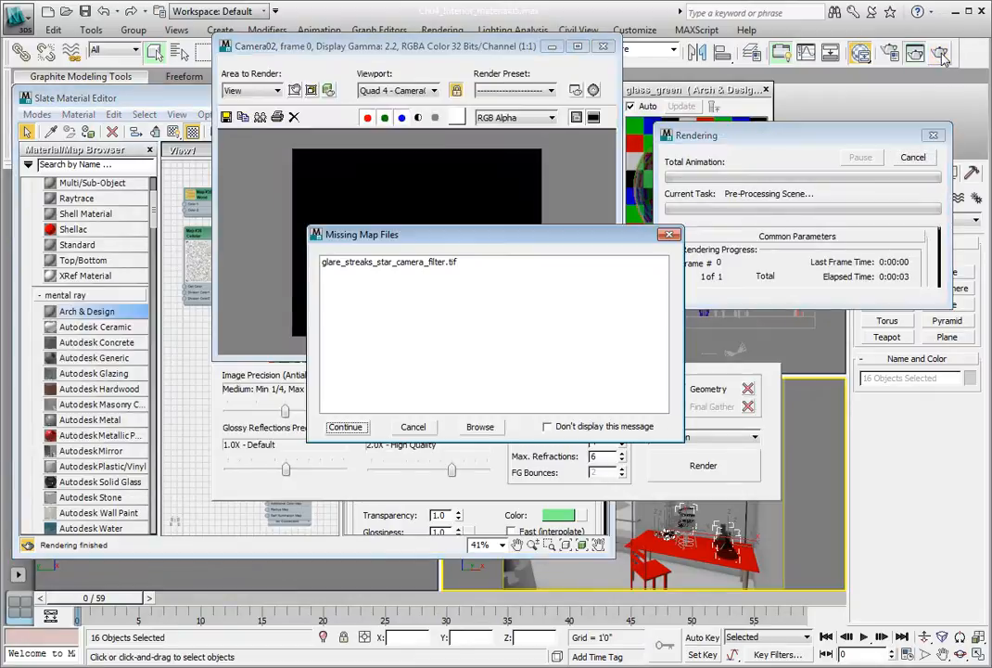
pyautogui.press('Return')
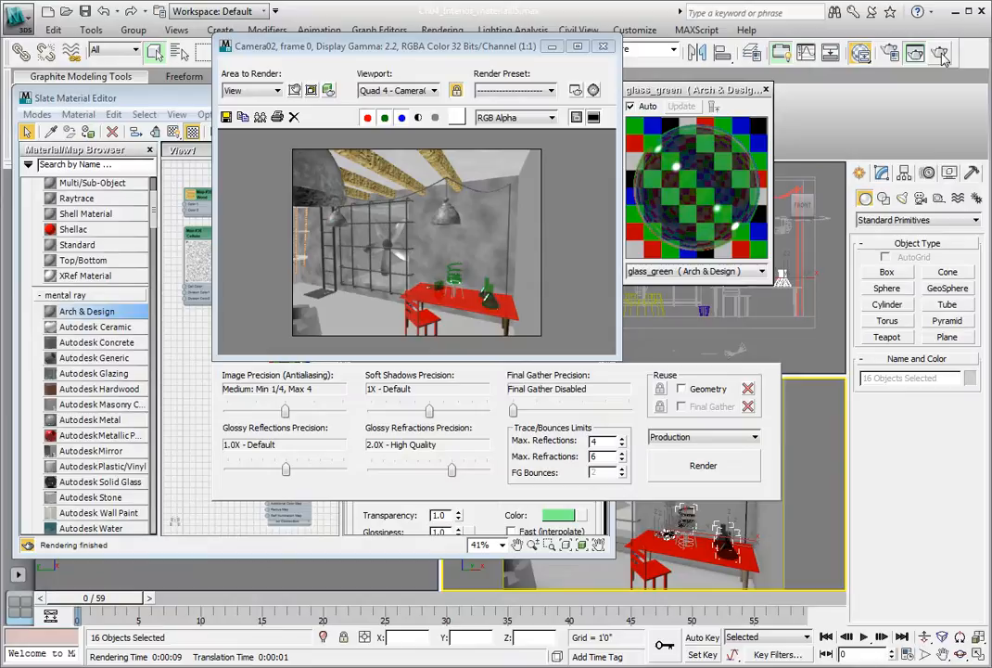
pyautogui.click(603, 46)
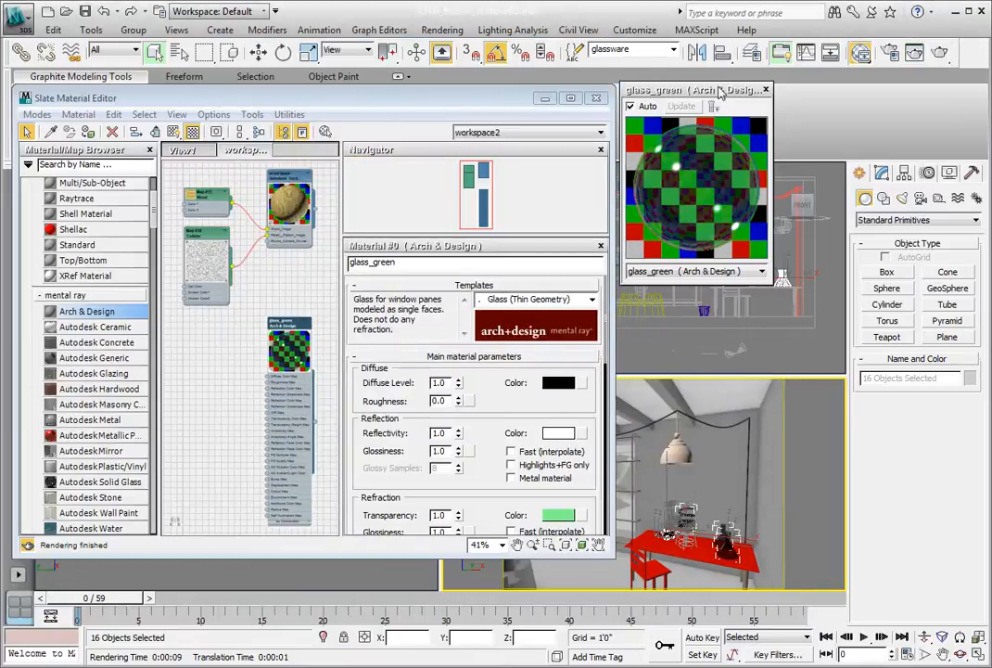
# Close the glass_green preview and the Slate Material Editor, and save the scene
pyautogui.click(765, 91)
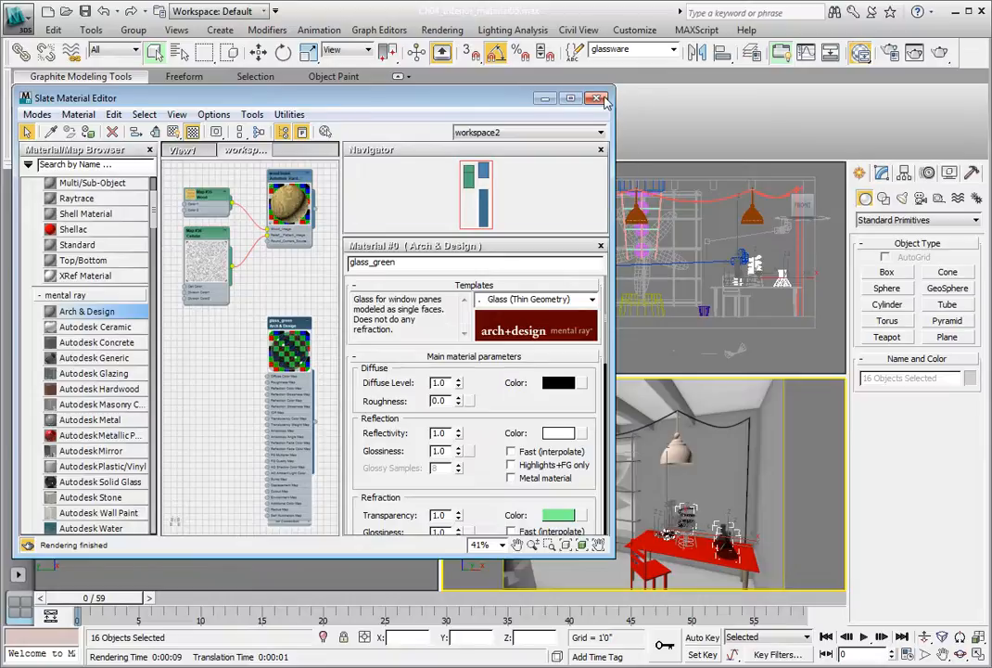
pyautogui.click(599, 98)
pyautogui.hotkey('ctrl', 's')
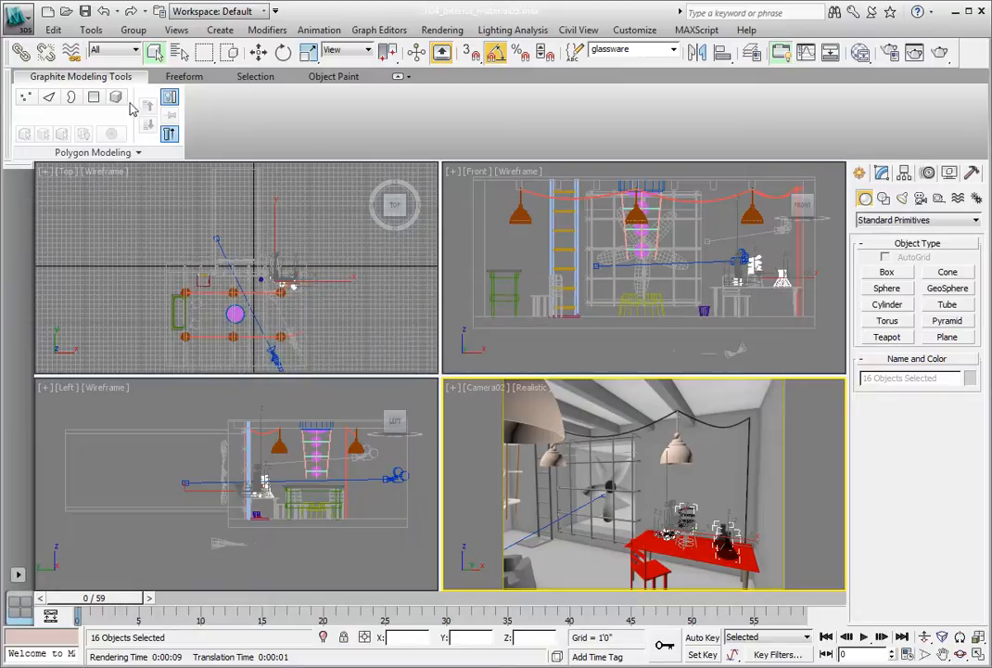
# Save an incremented copy of the scene as Ch04_Interior_material06.max, replacing the existing file
pyautogui.click(21, 18)
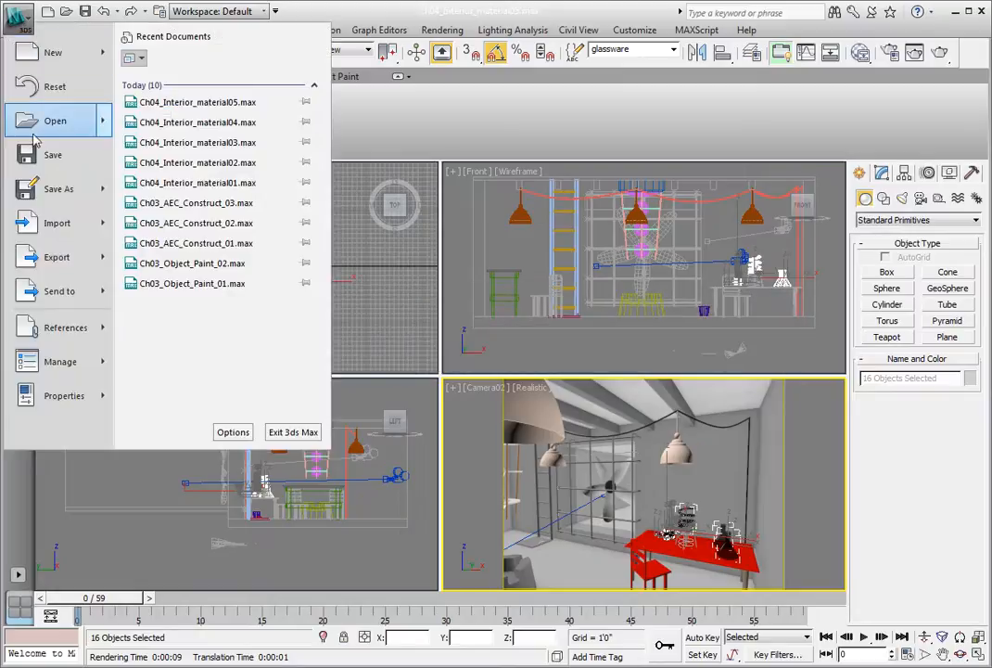
pyautogui.click(42, 189)
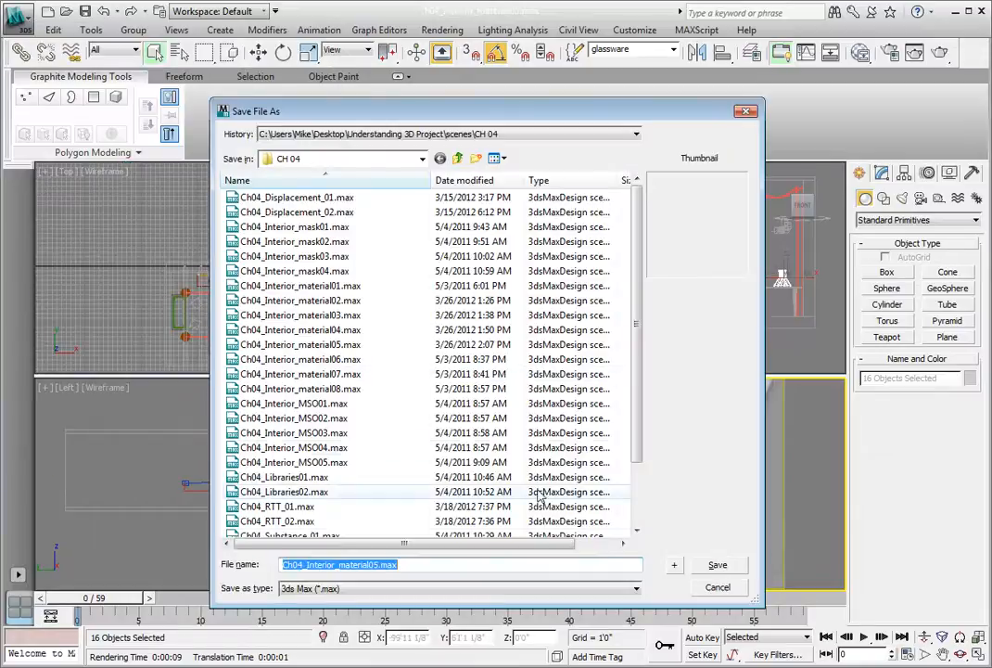
pyautogui.click(676, 565)
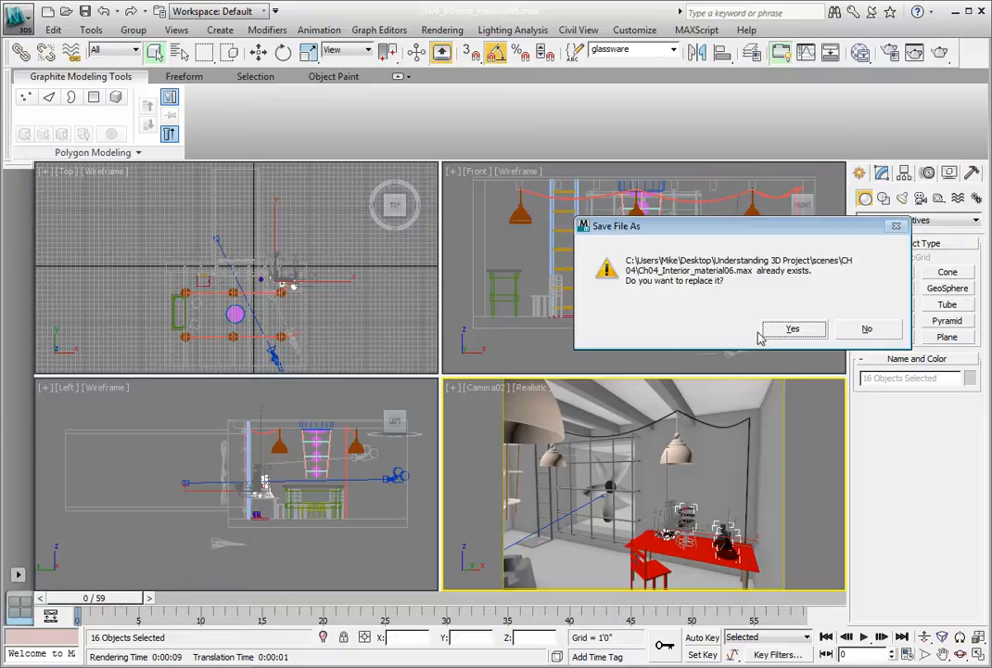
pyautogui.click(777, 332)
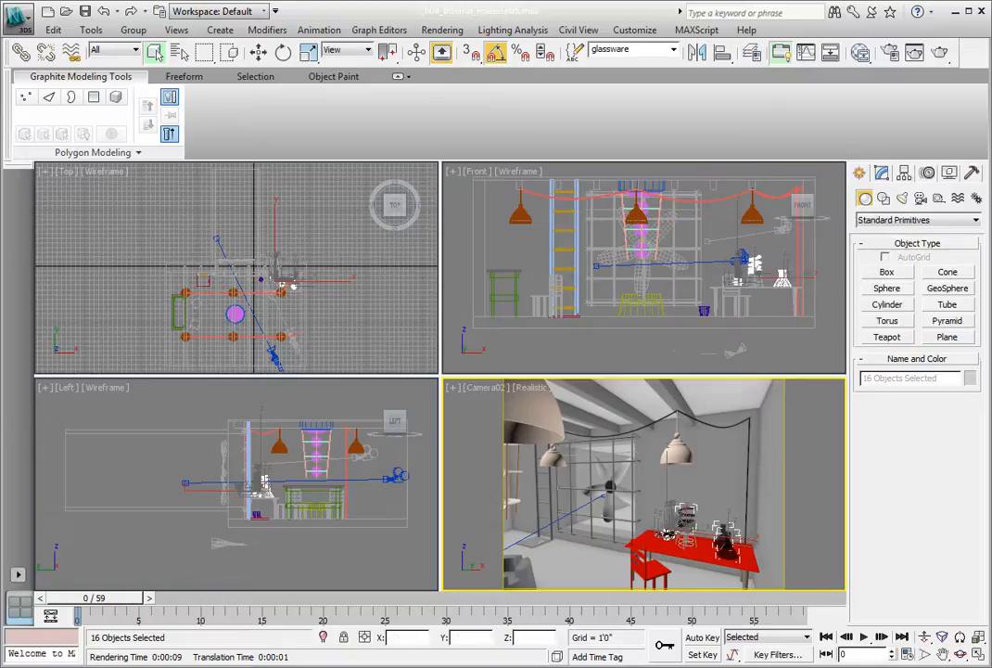